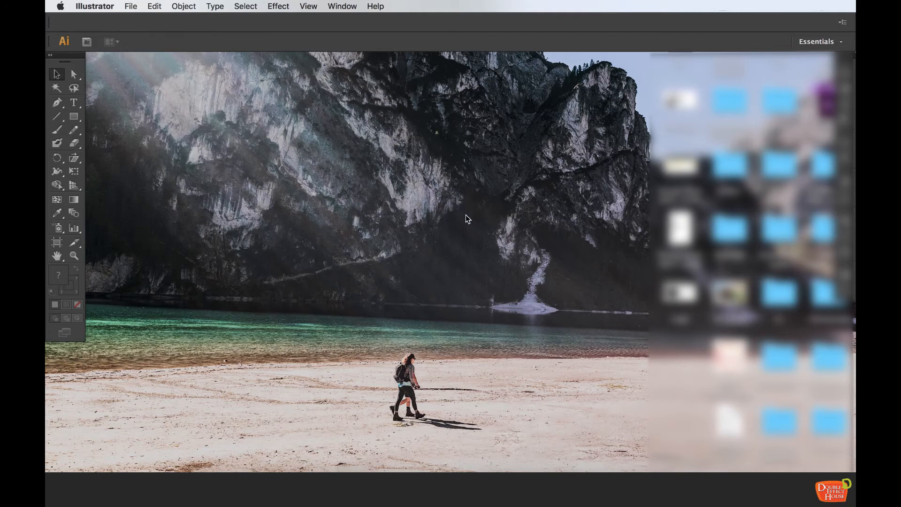
Create a new document named tutorial_01
click(129, 7)
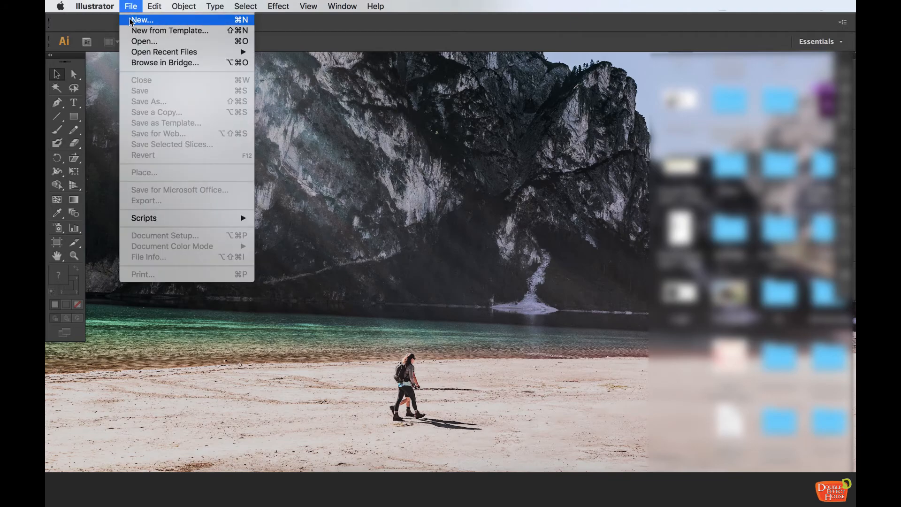
click(132, 19)
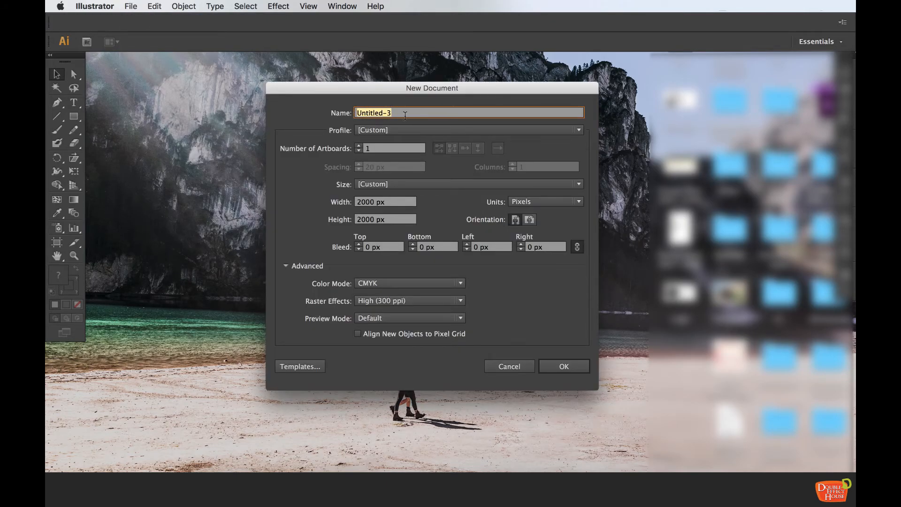
text(tutorial_01)
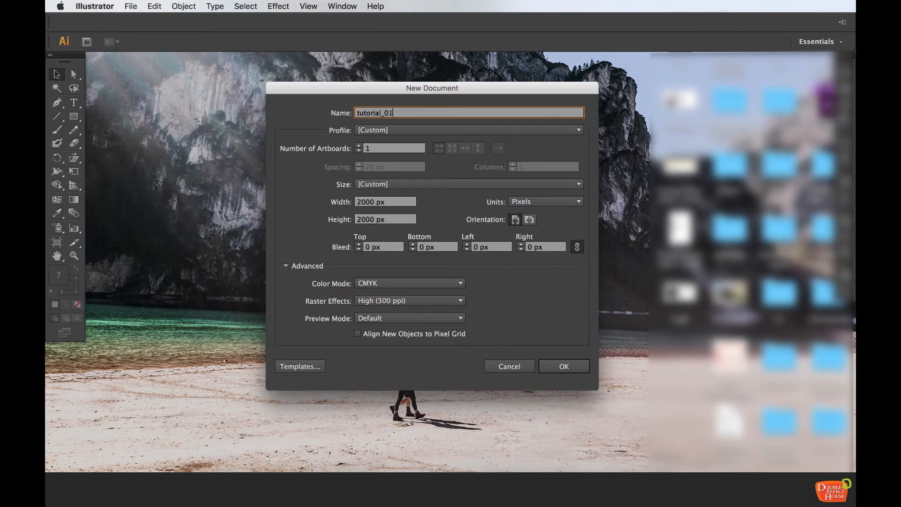
Set the document profile to Print after trying the Web profile
click(411, 129)
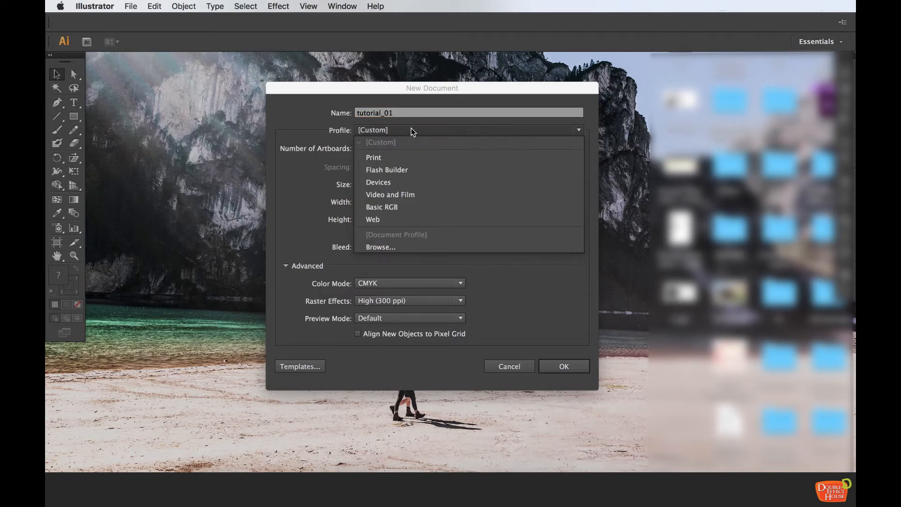
click(381, 156)
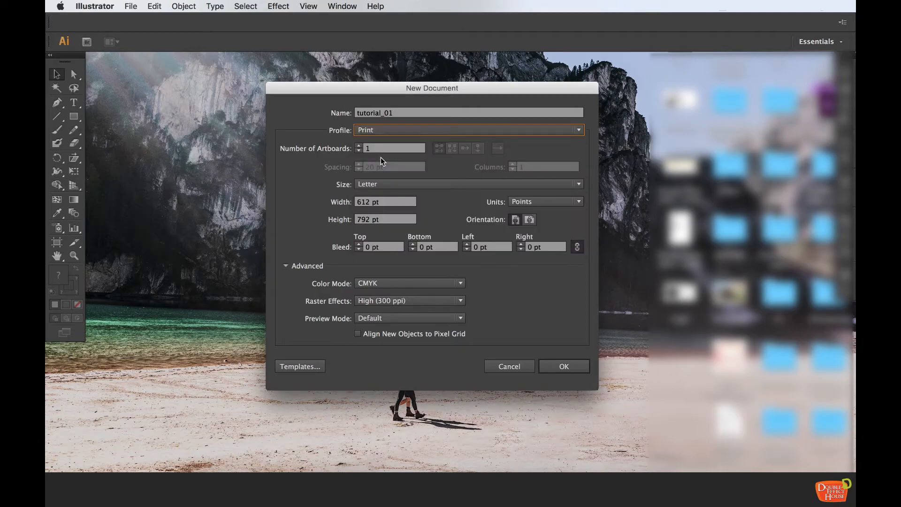
click(381, 130)
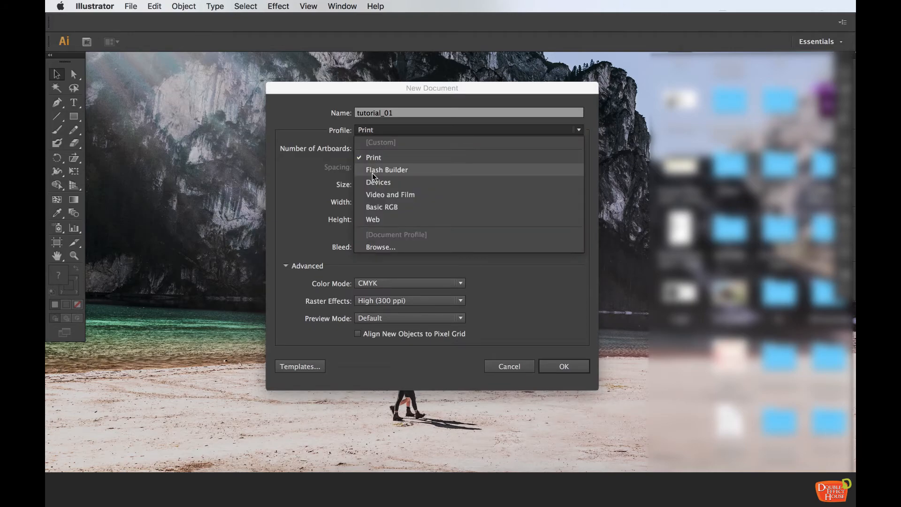
click(376, 219)
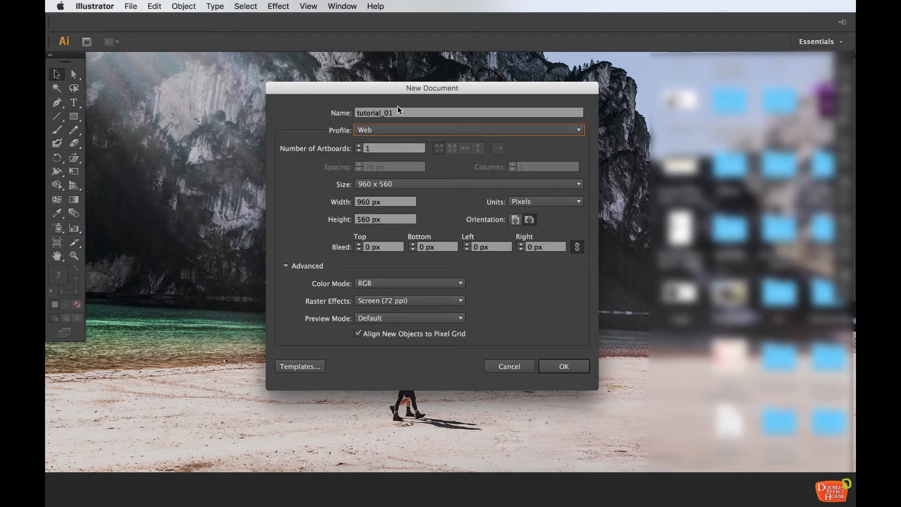
click(394, 131)
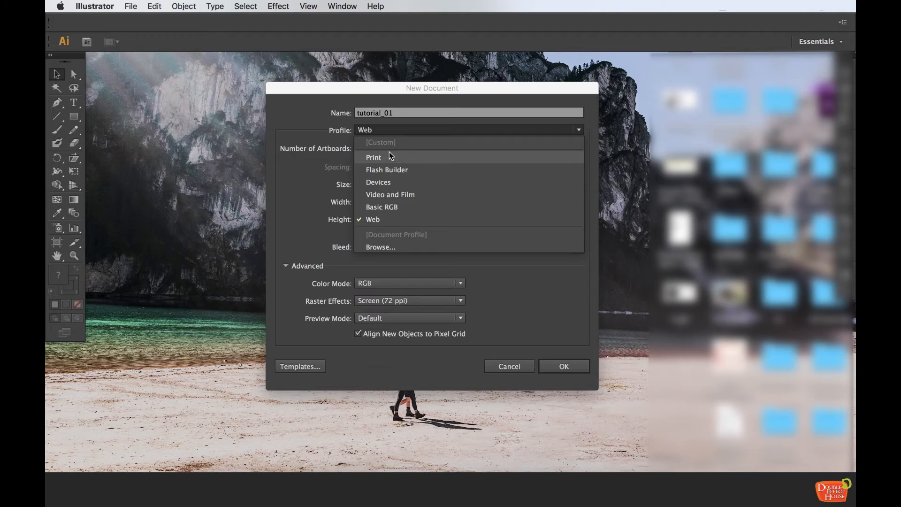
click(389, 153)
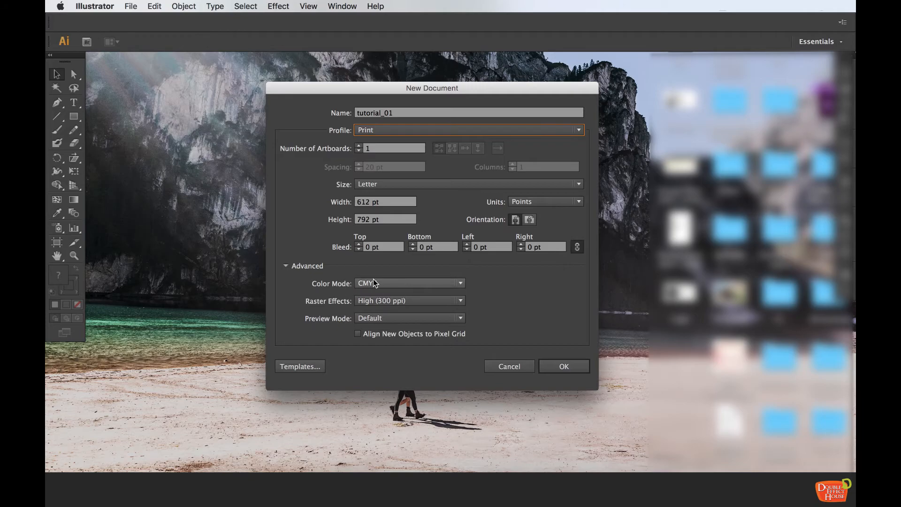
Examine the raster effects options under the Print and Web profiles, ending on the Print profile
click(384, 301)
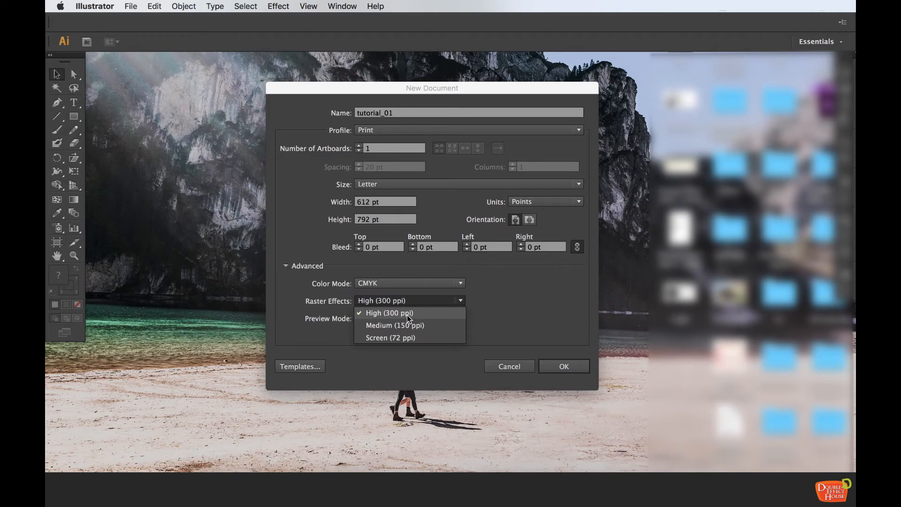
click(406, 315)
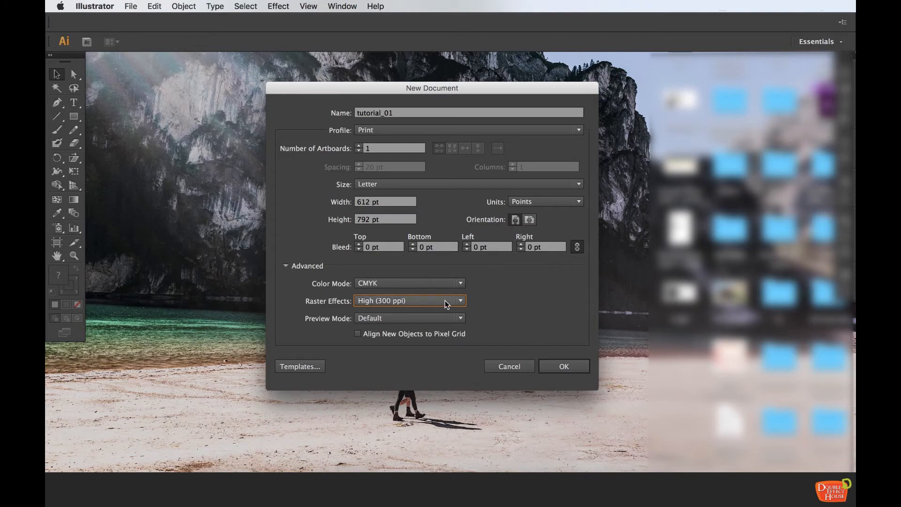
click(405, 129)
click(383, 219)
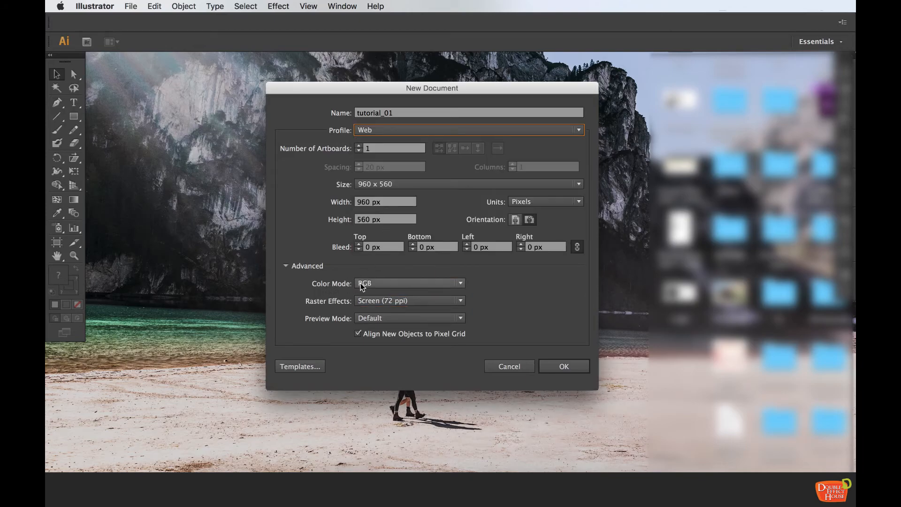
click(378, 300)
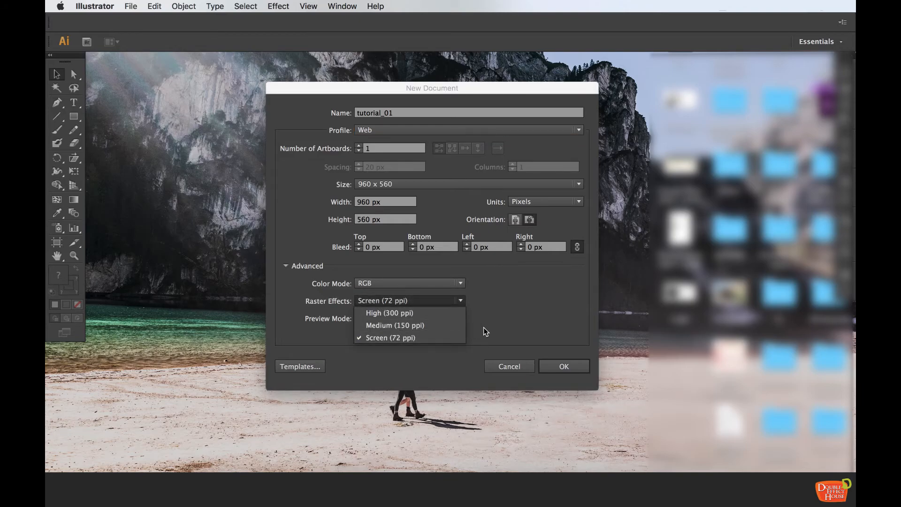
click(410, 131)
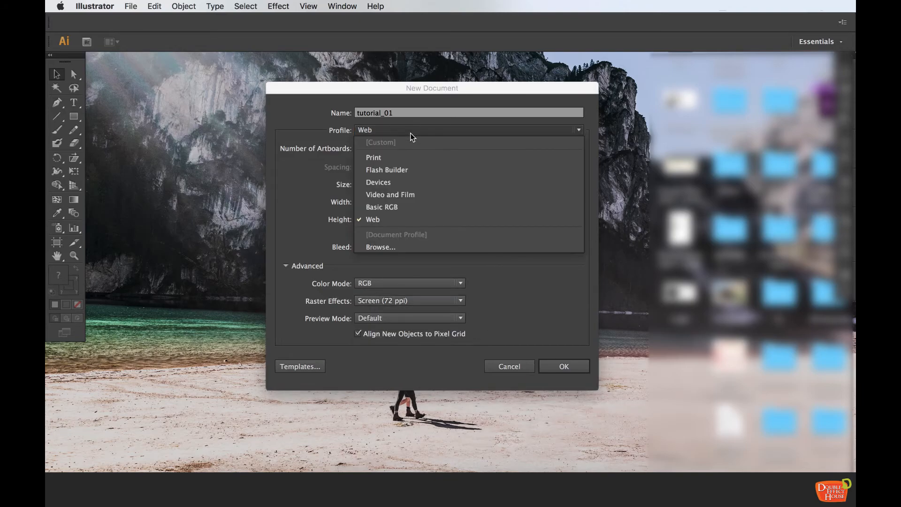
click(380, 157)
click(375, 147)
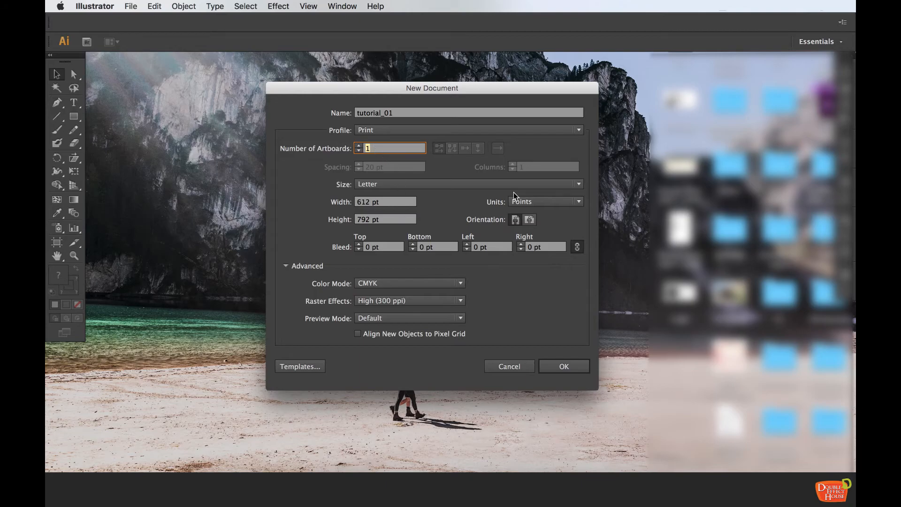
Set the document units to Centimeters and the artboard size to A4
click(528, 201)
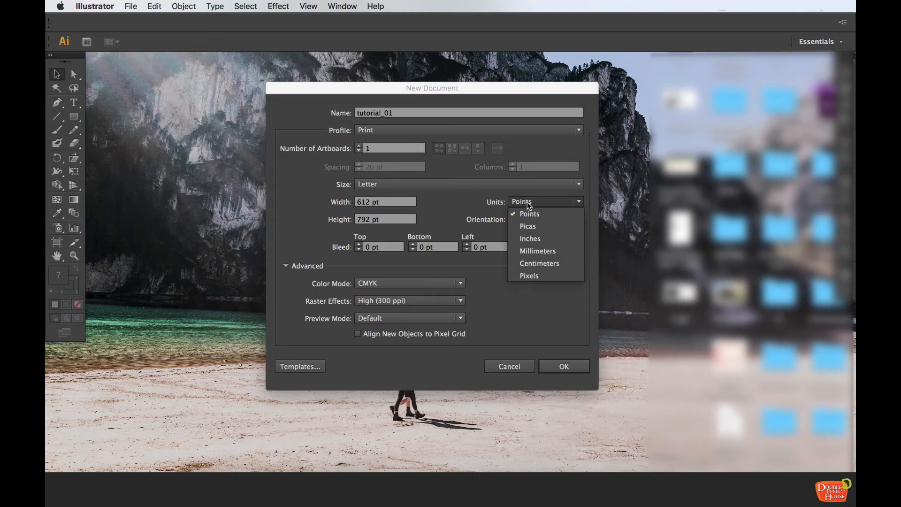
click(549, 263)
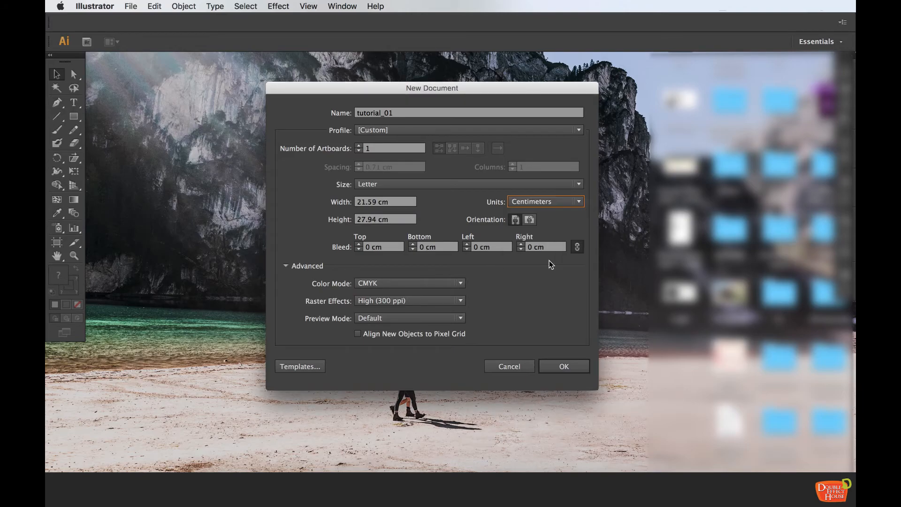
click(542, 202)
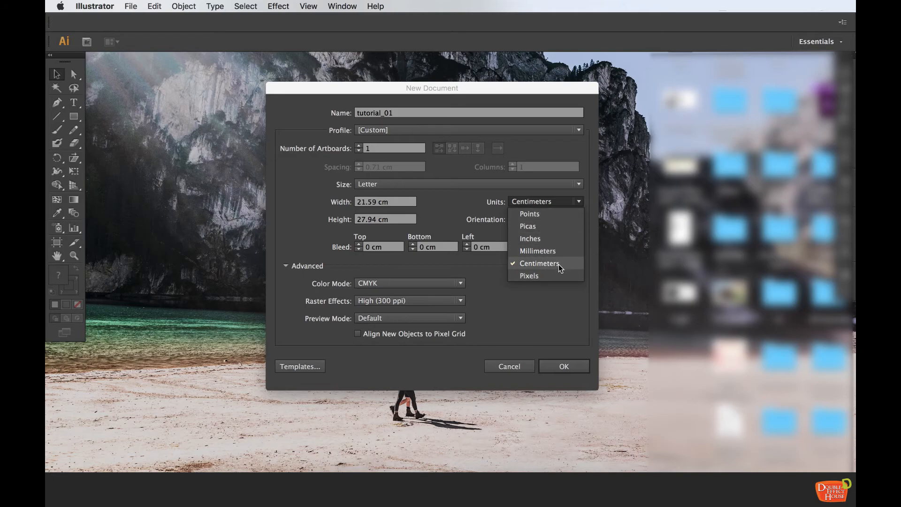
click(479, 187)
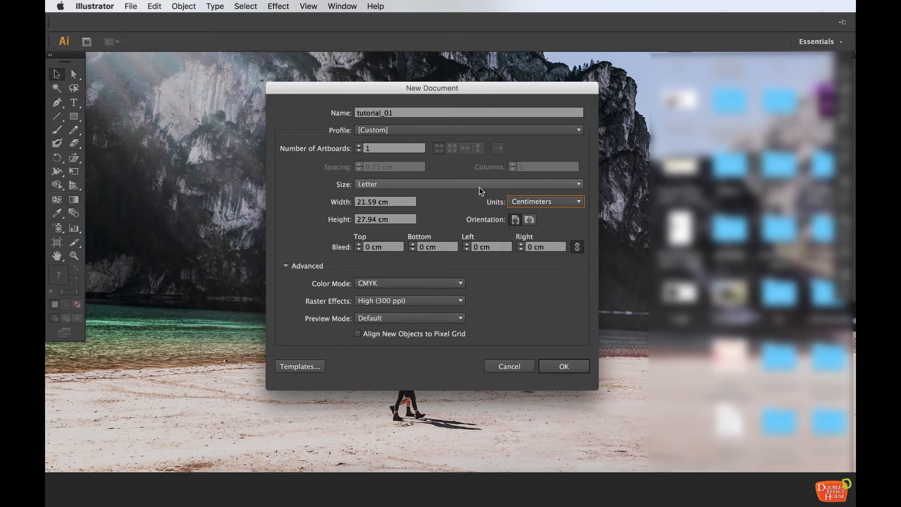
click(477, 181)
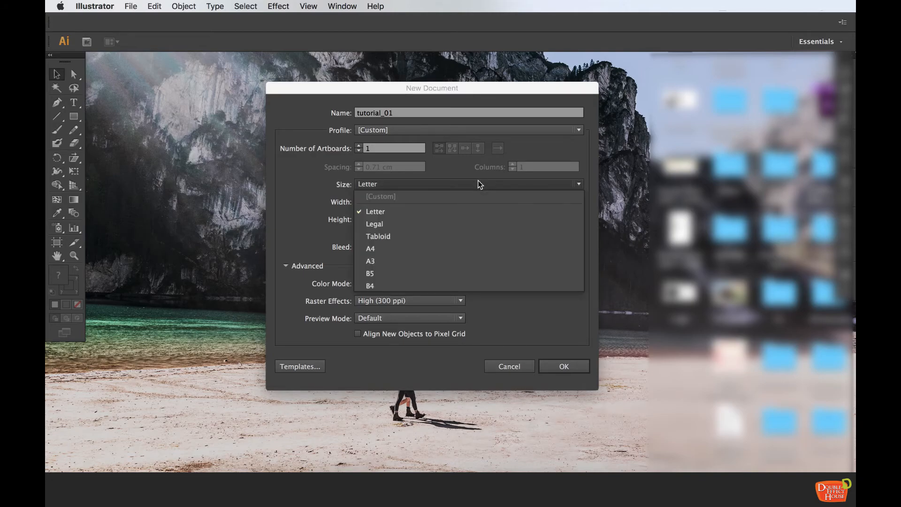
click(429, 246)
click(340, 206)
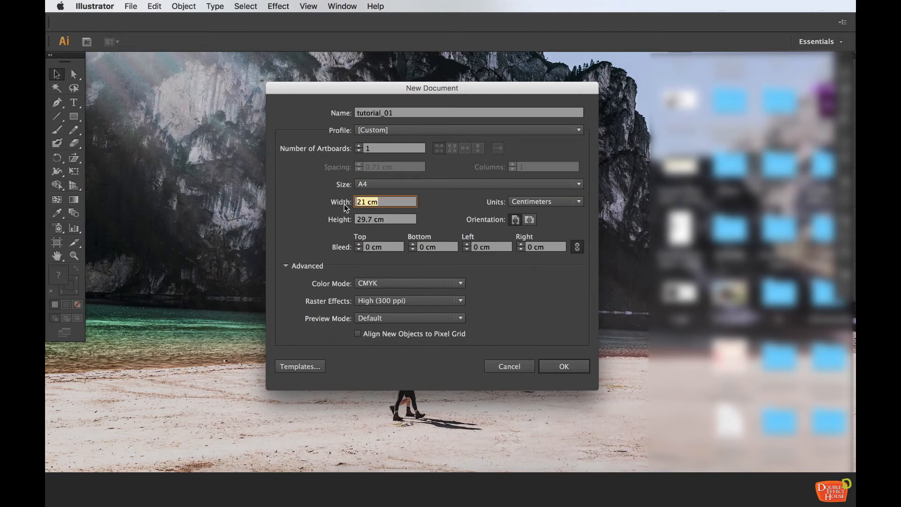
text(70)
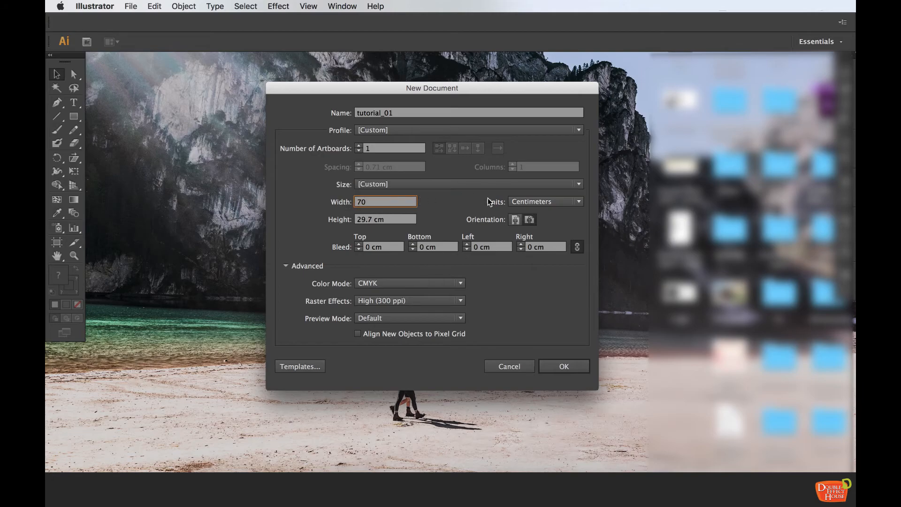
click(396, 214)
drag(380, 201, 355, 202)
click(397, 183)
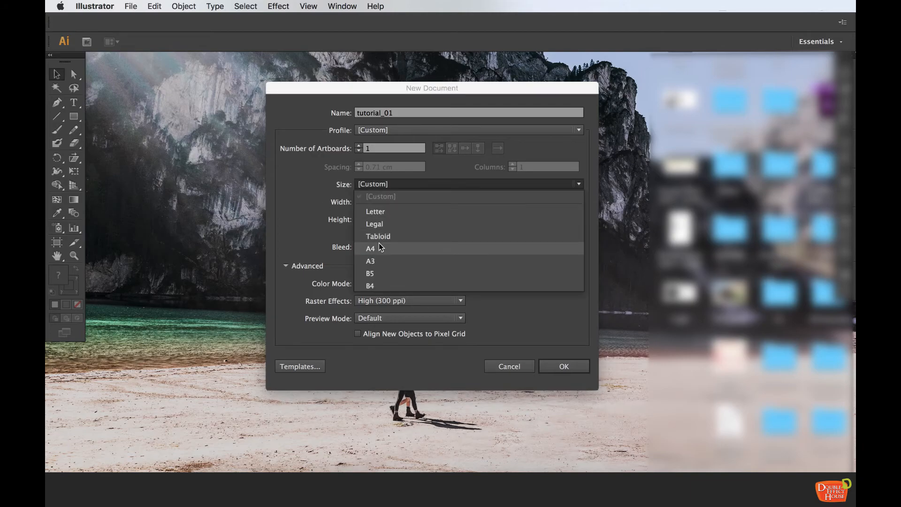
click(380, 248)
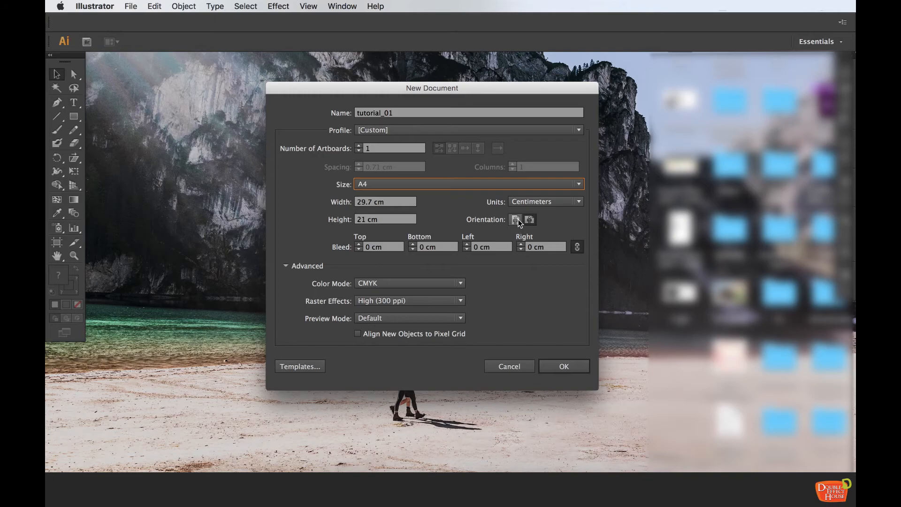
Set the orientation to landscape and create the document
click(515, 221)
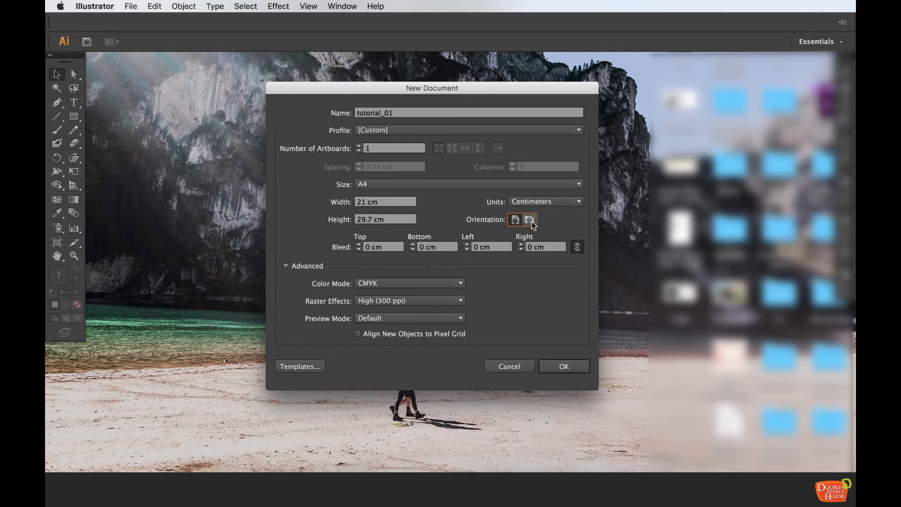
click(531, 221)
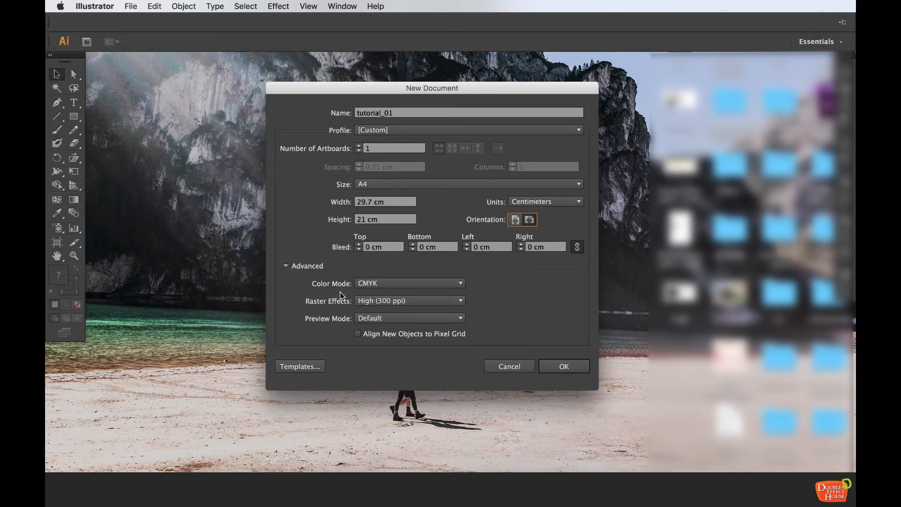
click(570, 364)
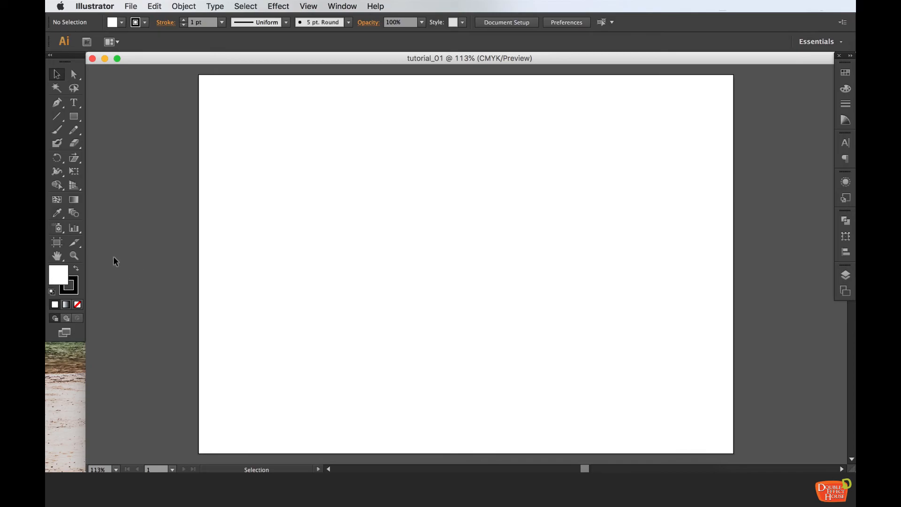
Set the fill color to the in-gamut orange-yellow CC9900 in the Color Picker
double_click(63, 277)
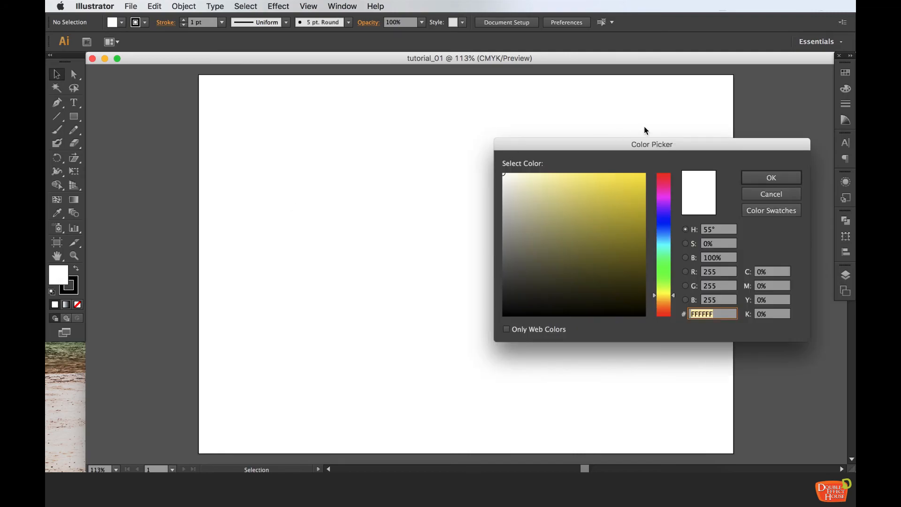
mouse_move(633, 145)
mouse_down()
mouse_move(495, 114)
mouse_move(479, 147)
mouse_move(501, 149)
mouse_move(472, 184)
mouse_move(471, 172)
mouse_move(491, 146)
mouse_move(466, 211)
mouse_move(404, 205)
mouse_move(493, 225)
mouse_move(489, 158)
mouse_move(486, 172)
mouse_move(458, 189)
mouse_move(446, 155)
mouse_move(483, 141)
mouse_move(496, 181)
mouse_up()
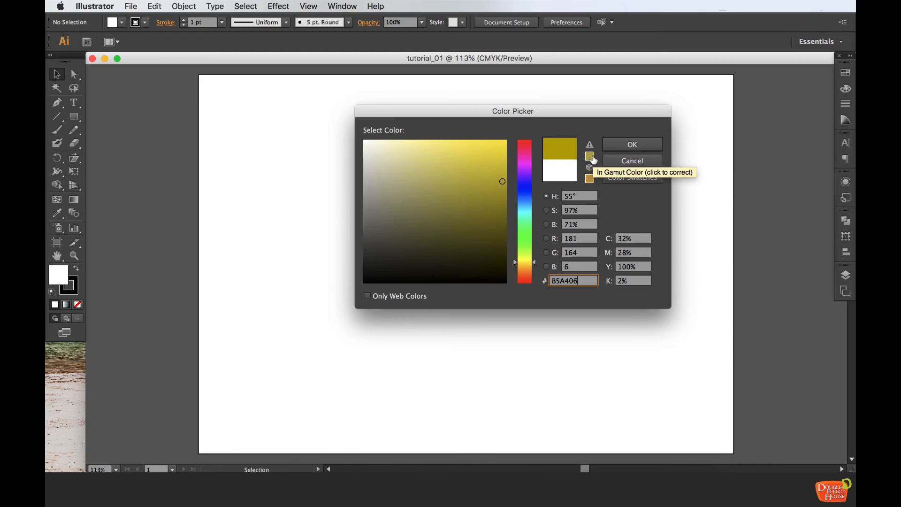
click(589, 156)
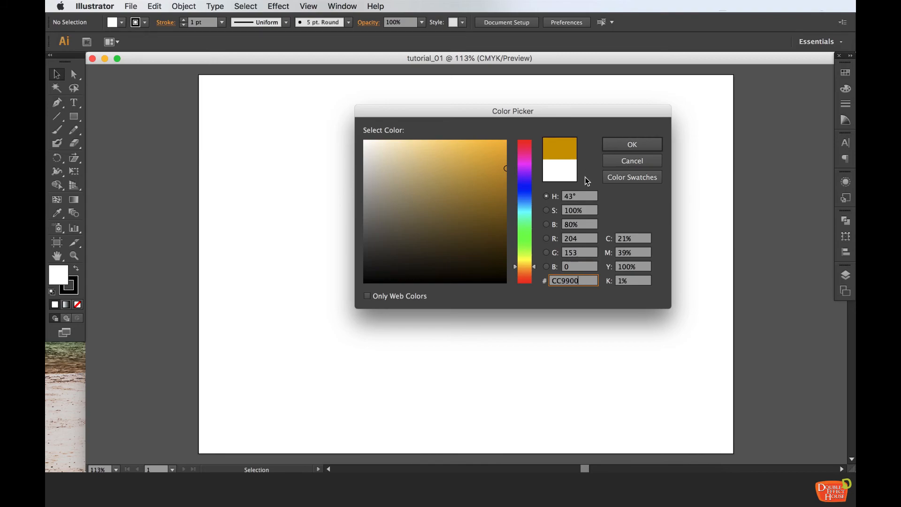
click(637, 143)
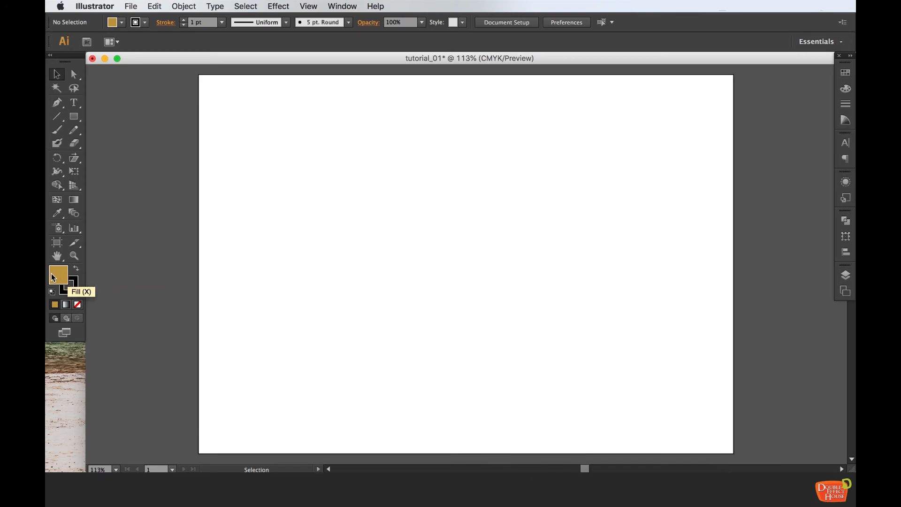
Set the stroke color to an in-gamut pink in the Color Picker
click(77, 280)
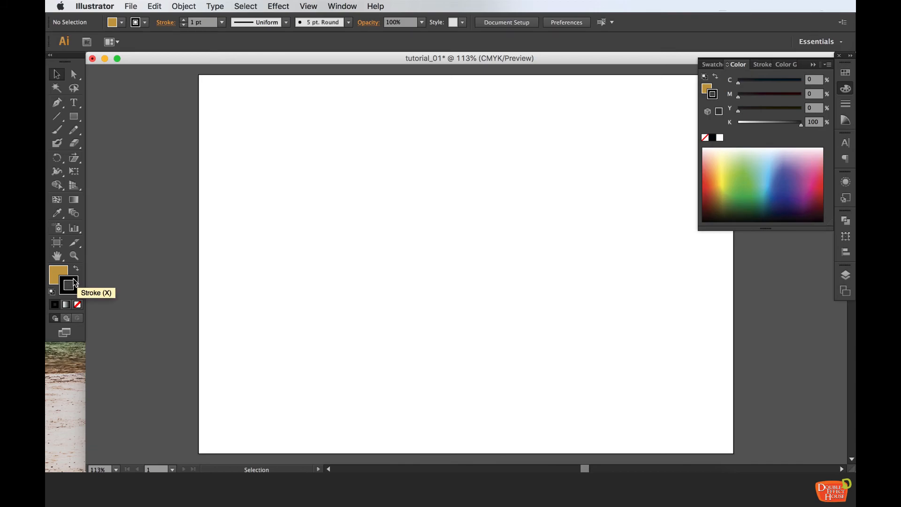
click(62, 274)
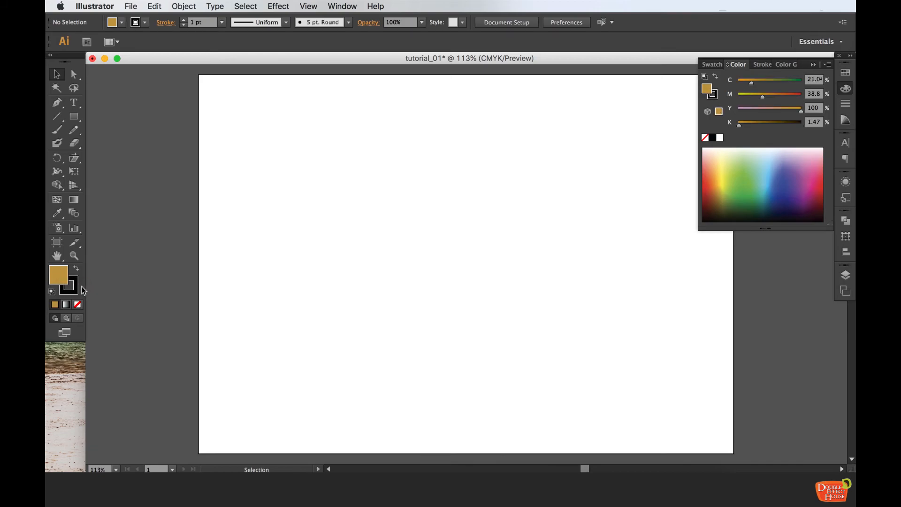
click(77, 285)
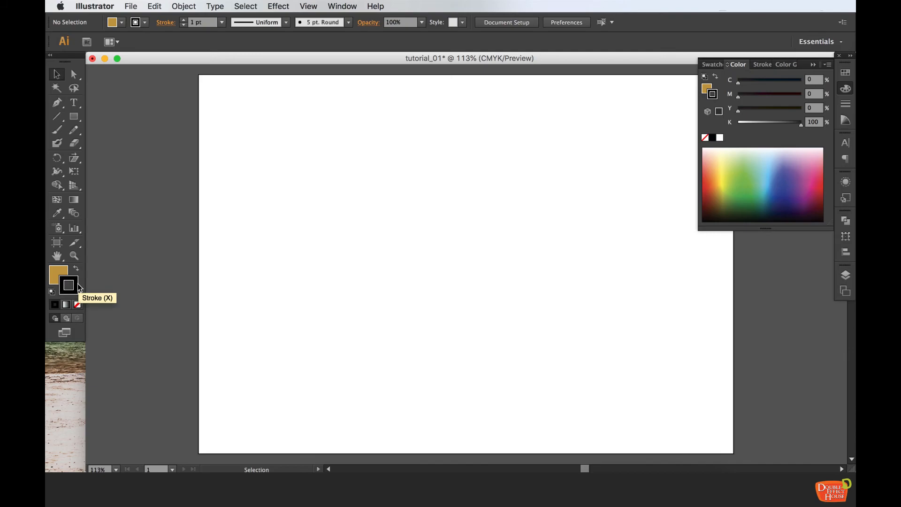
double_click(77, 286)
drag(410, 184, 447, 158)
click(590, 178)
click(641, 148)
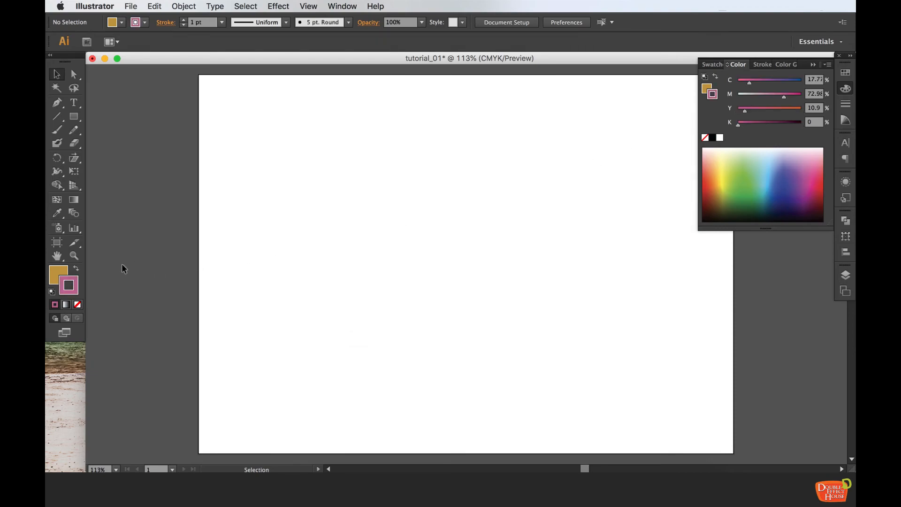
Remove the stroke and draw a stroke-less orange square near the artboard's upper-left corner
click(79, 304)
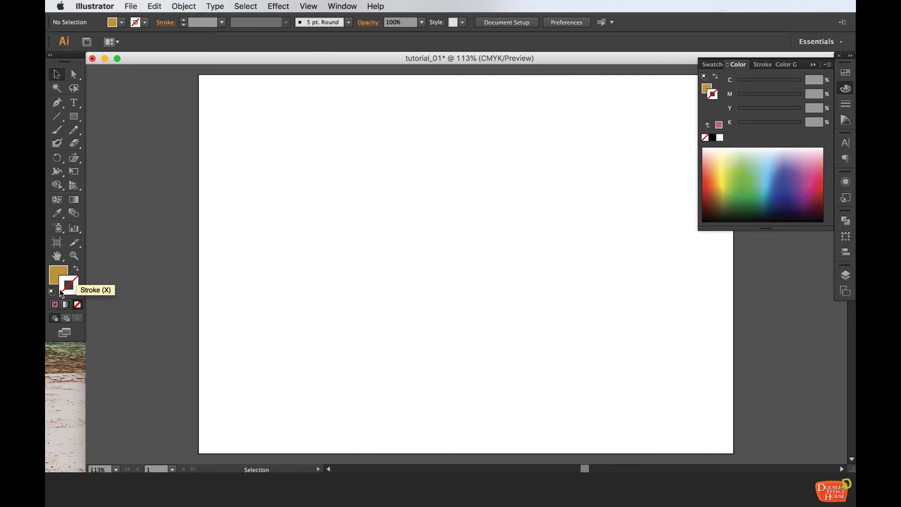
click(63, 275)
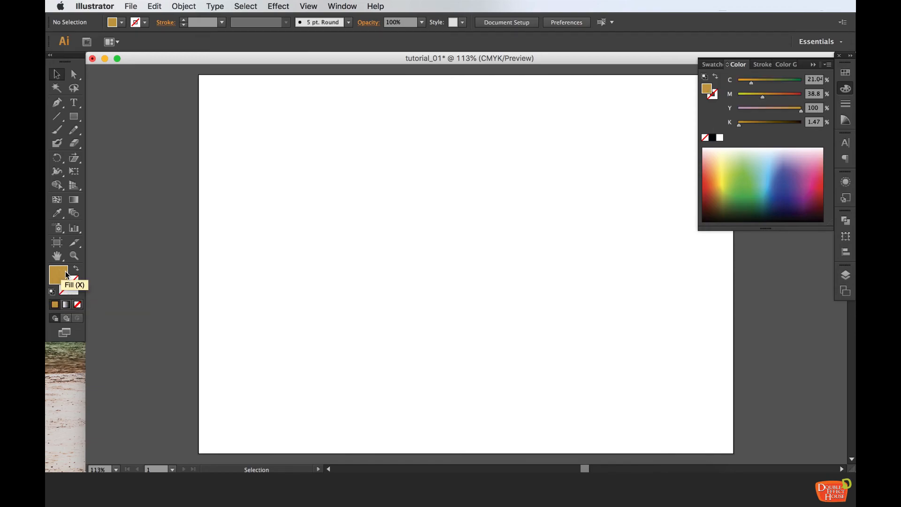
click(76, 121)
drag(78, 123, 127, 117)
drag(229, 98, 386, 236)
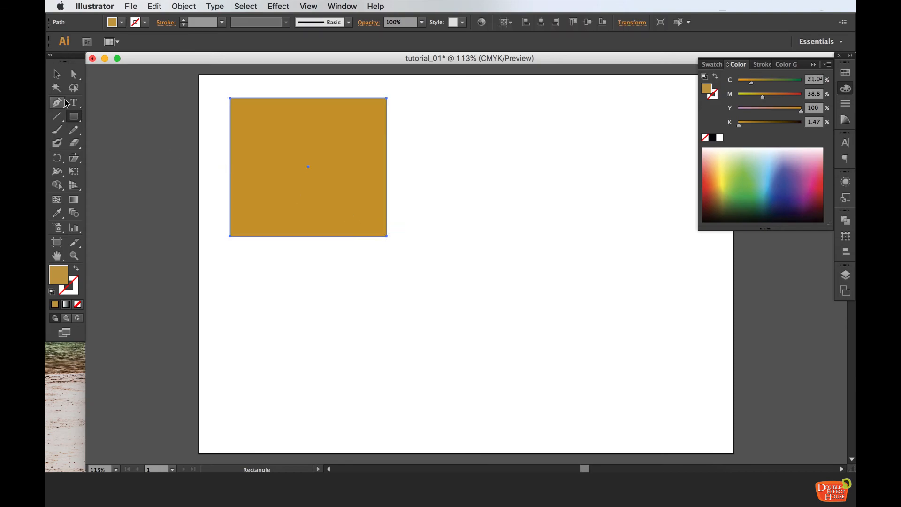
click(61, 74)
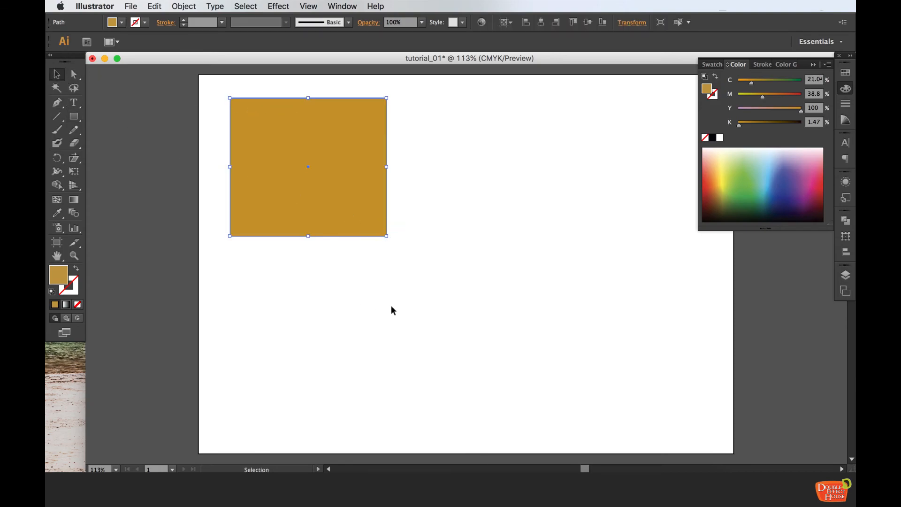
click(377, 307)
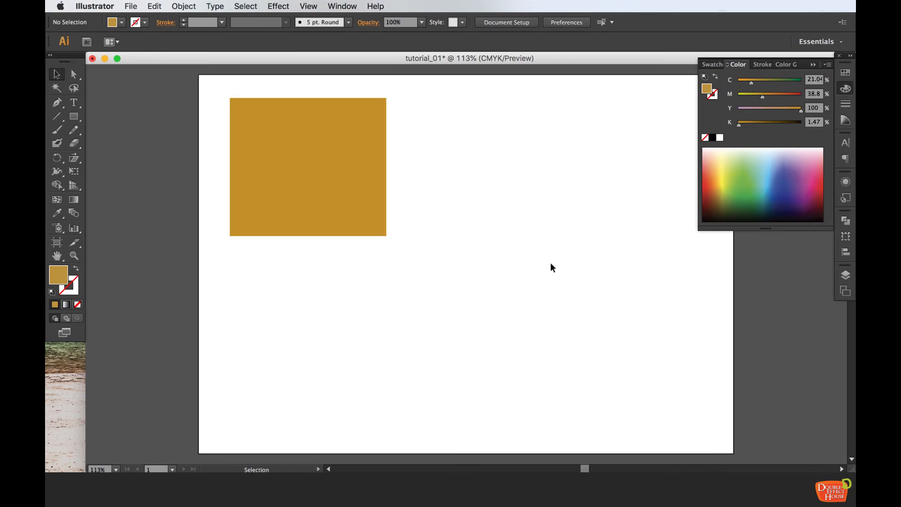
Draw a second square to the right of the first and set its fill to dark brown 30250F
click(74, 116)
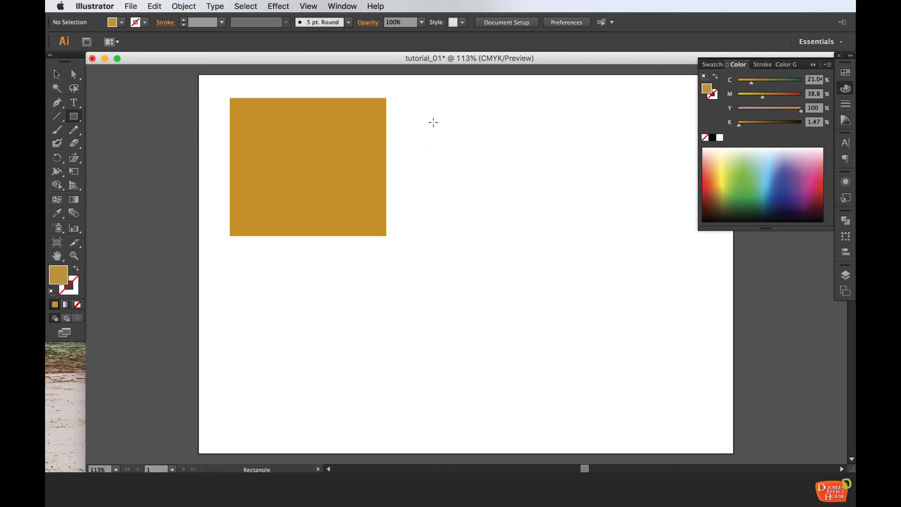
drag(430, 118, 560, 244)
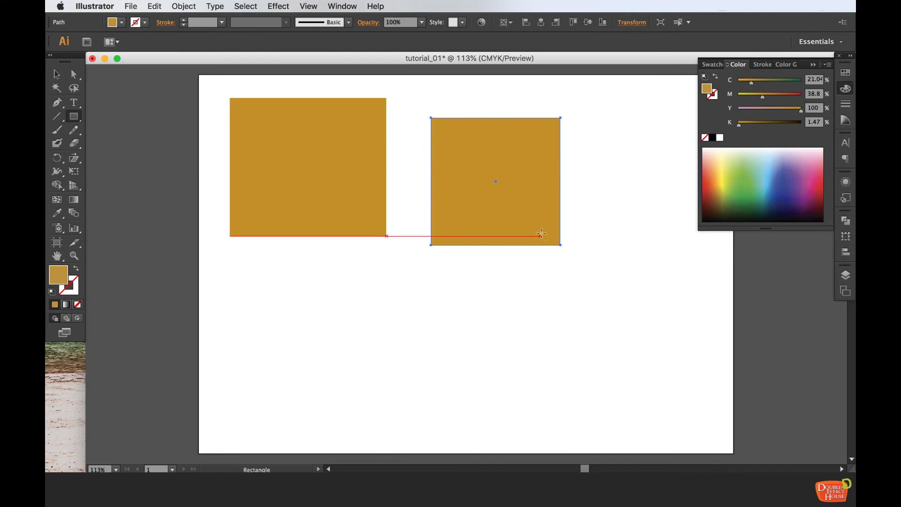
double_click(63, 281)
click(485, 146)
click(484, 201)
click(484, 238)
click(429, 240)
click(460, 256)
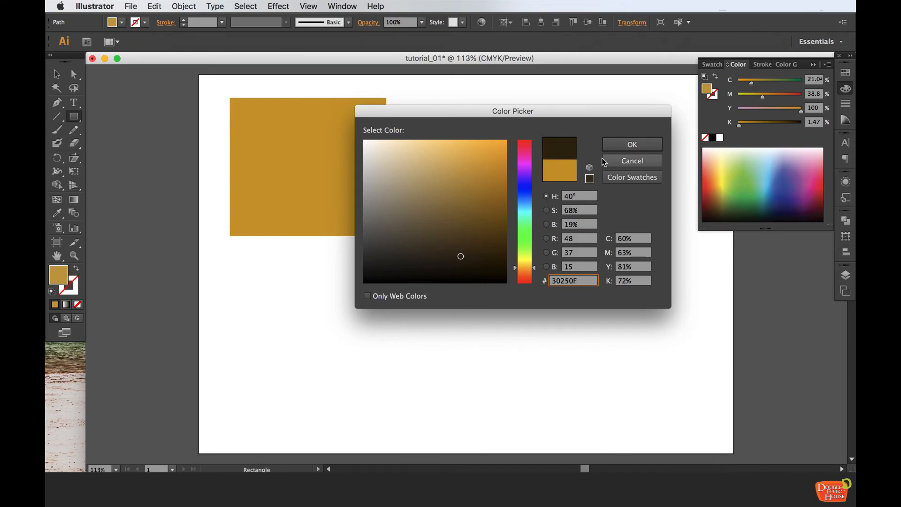
click(637, 147)
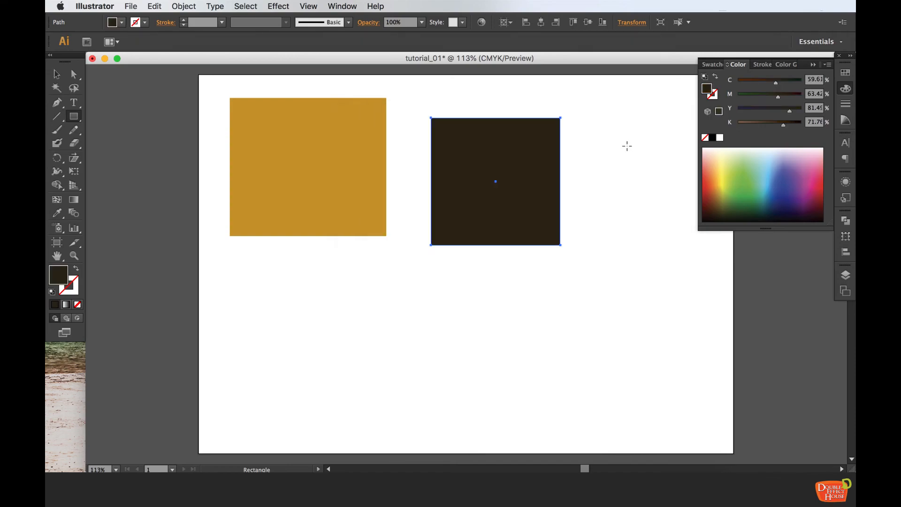
Set the selected square's stroke color to bright green 22F422
click(76, 293)
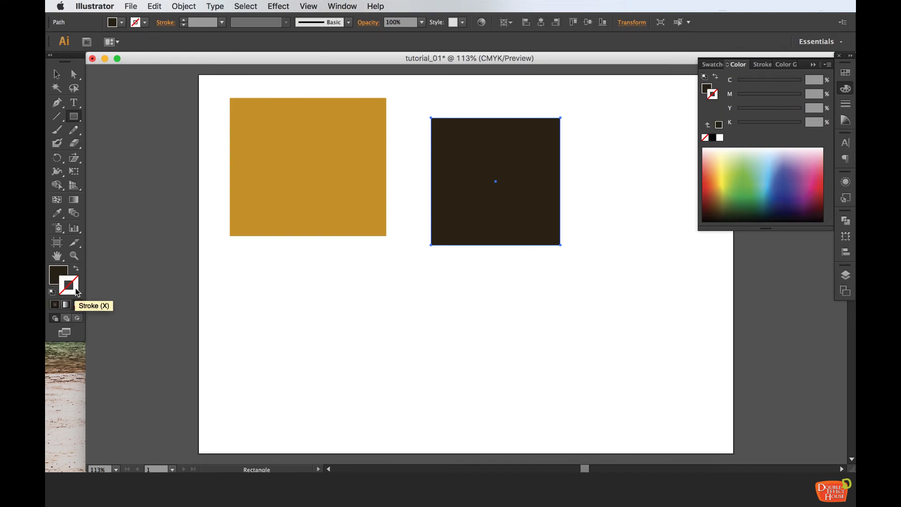
double_click(78, 292)
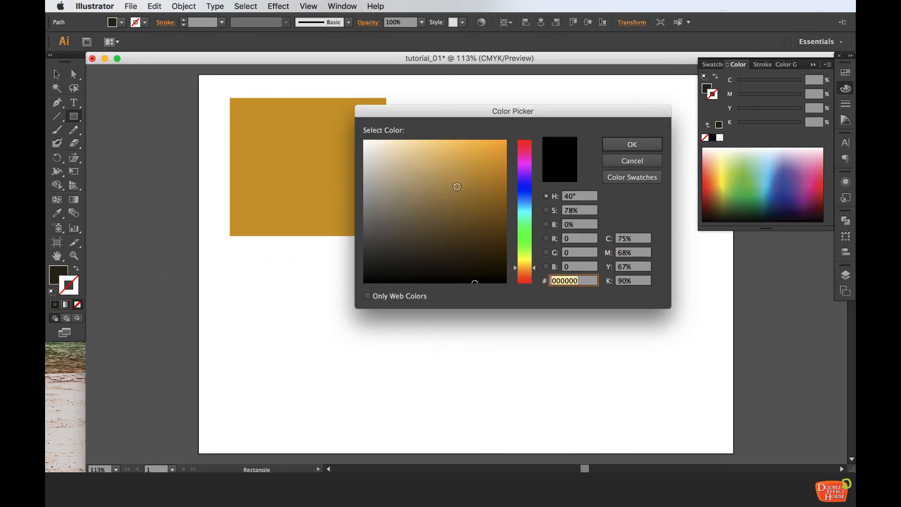
click(525, 236)
drag(488, 145, 498, 143)
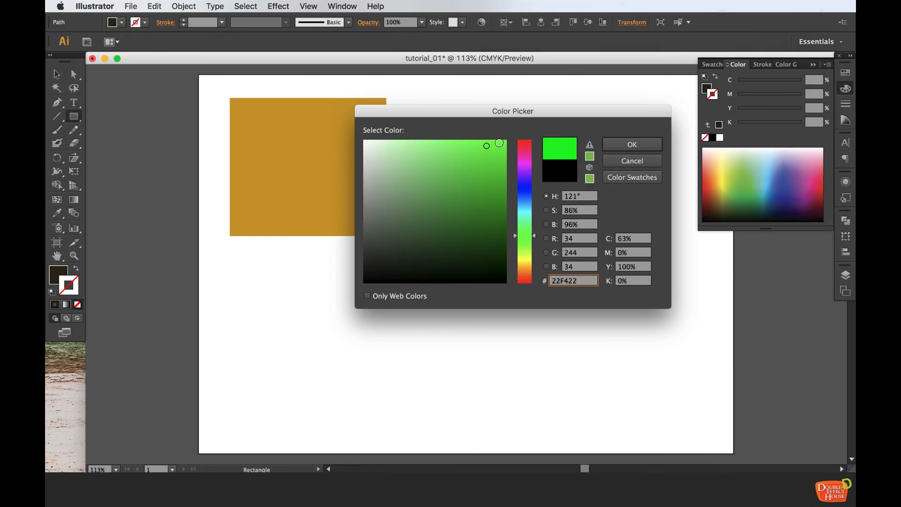
click(624, 144)
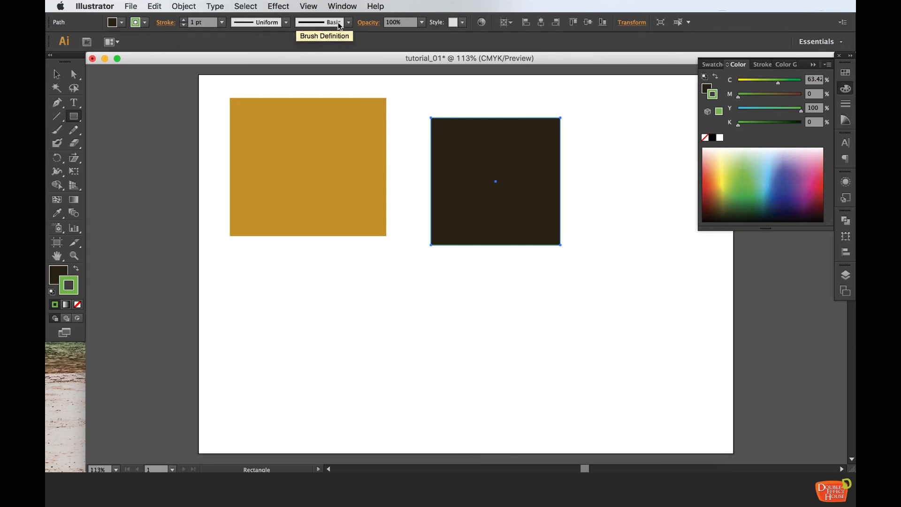
Try stroke weights of 14 pt and 40 pt on the green-outlined square
click(222, 23)
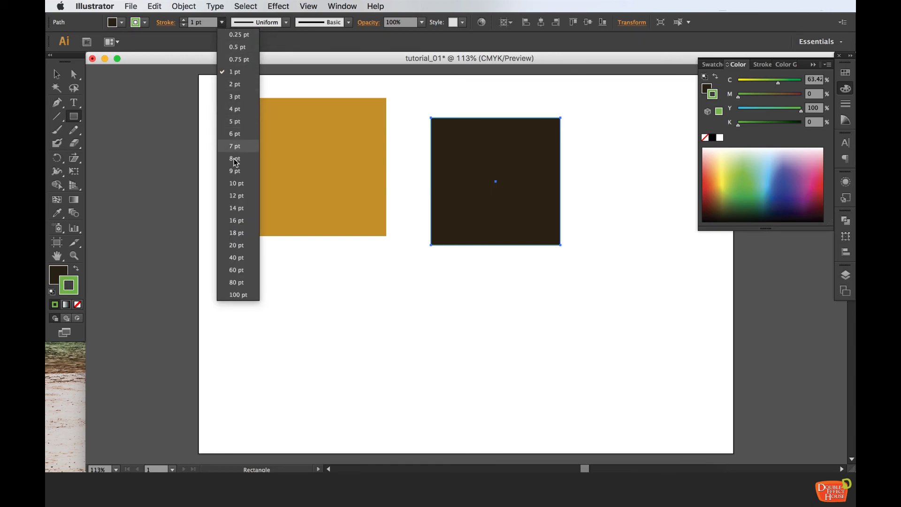
click(236, 208)
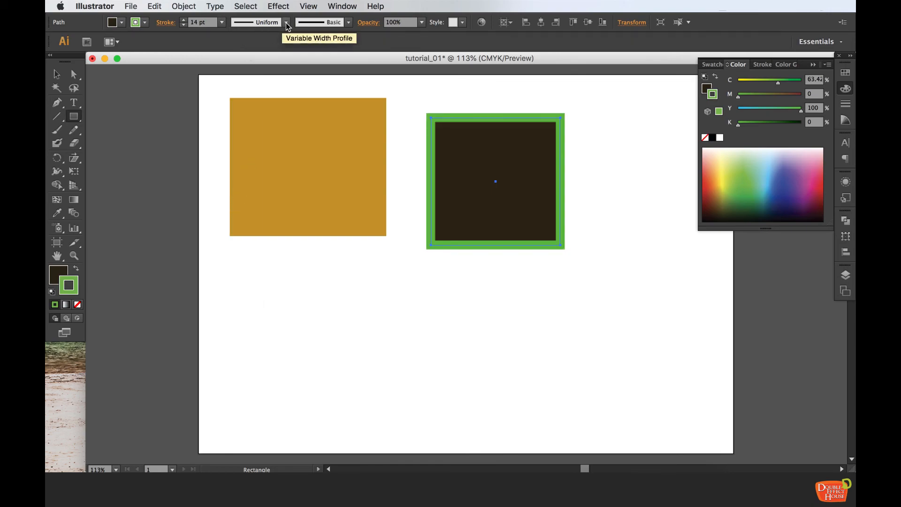
click(223, 22)
click(233, 258)
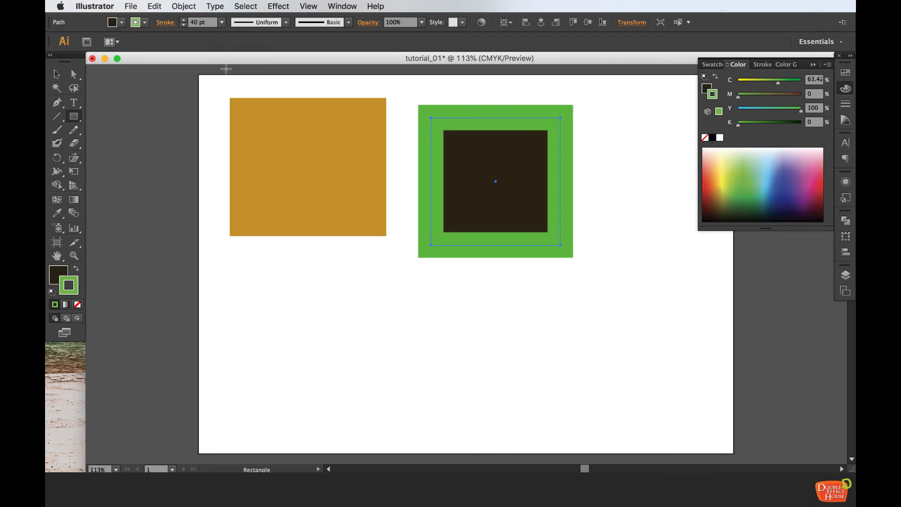
Set the square's stroke weight to 8 pt and shrink the square slightly from its corner
click(222, 22)
click(235, 162)
click(57, 74)
drag(548, 227, 538, 212)
click(631, 206)
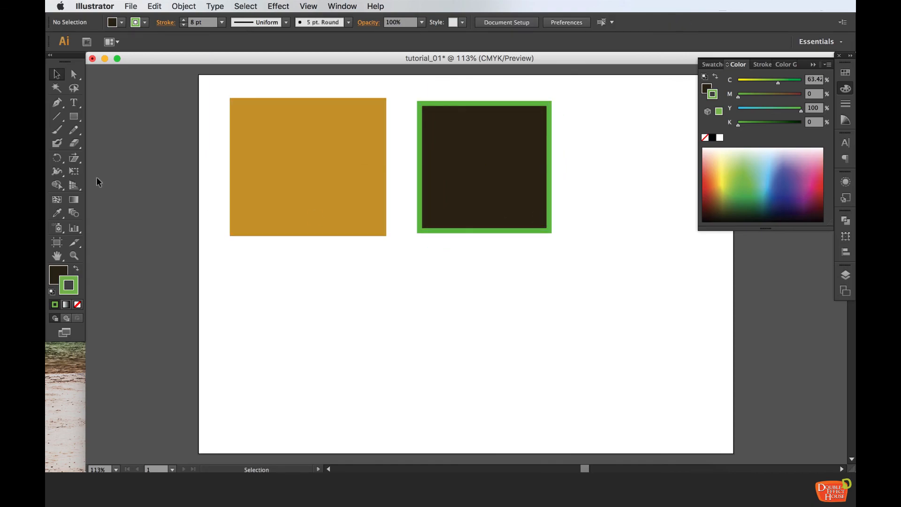
Draw a square about 7.65 cm wide below the orange square and a wide rectangle beside it
click(74, 116)
drag(73, 120, 118, 115)
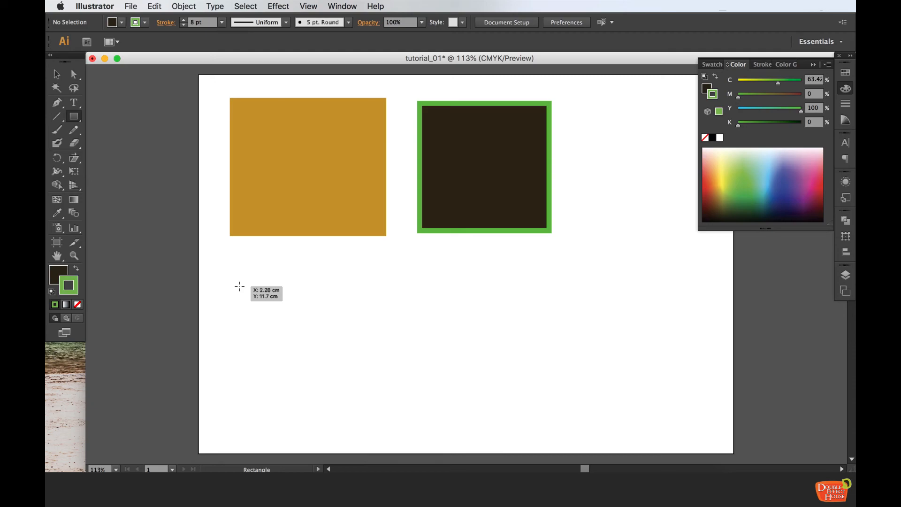
drag(239, 286, 377, 368)
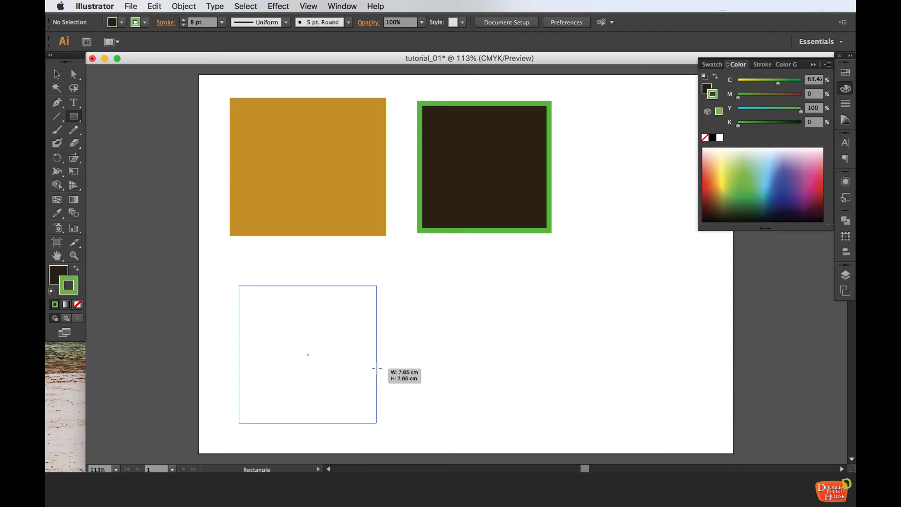
drag(377, 368, 377, 369)
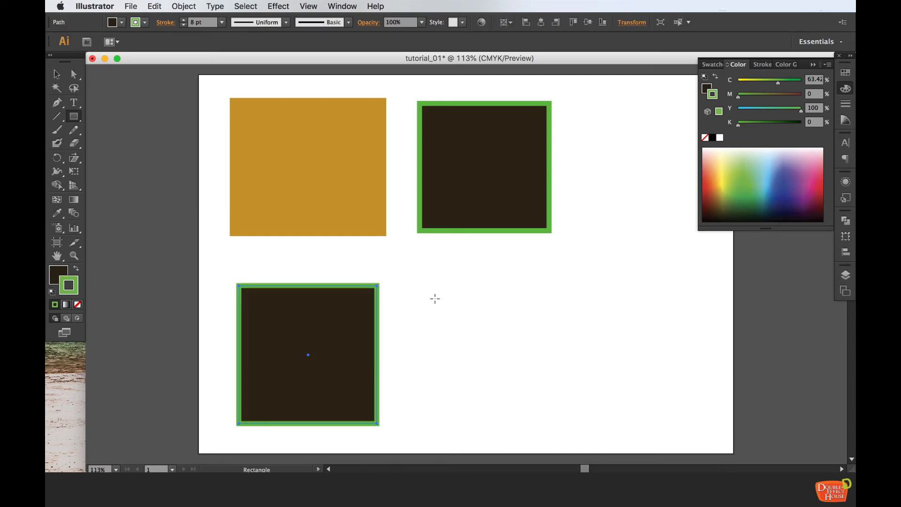
drag(426, 284, 653, 341)
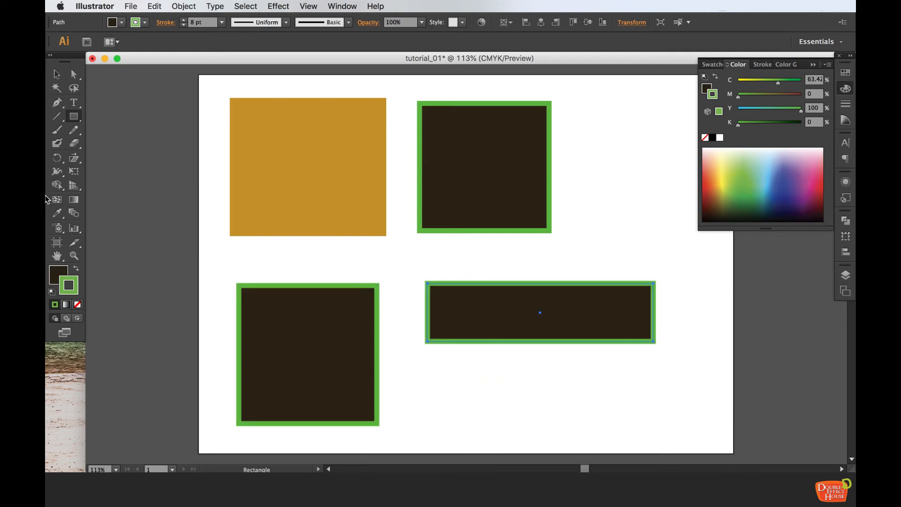
Draw a small rounded rectangle below the wide rectangle with the Rounded Rectangle Tool
click(78, 121)
click(140, 129)
drag(426, 367, 503, 395)
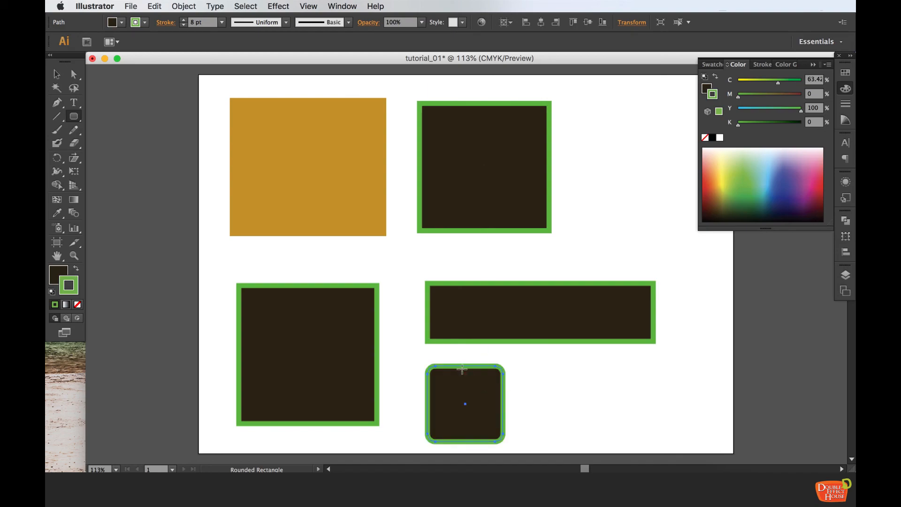
Draw a circle beside the rounded rectangle and an ellipse at the upper right with the Ellipse Tool
click(81, 121)
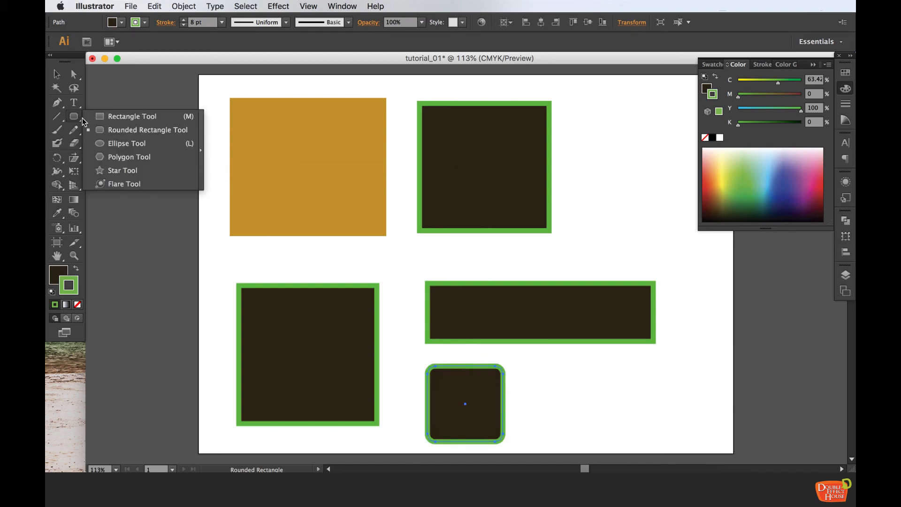
click(131, 143)
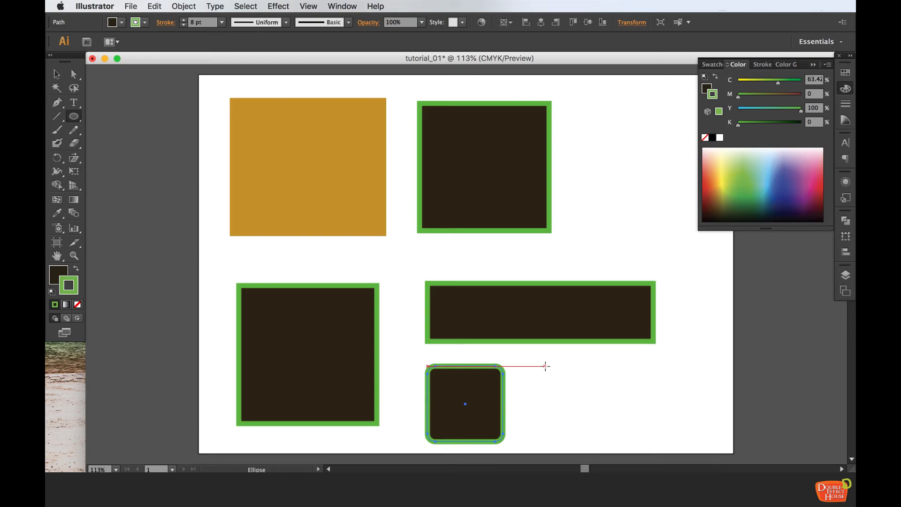
mouse_move(545, 365)
mouse_down()
mouse_move(628, 419)
mouse_move(624, 404)
mouse_up()
drag(599, 192, 700, 247)
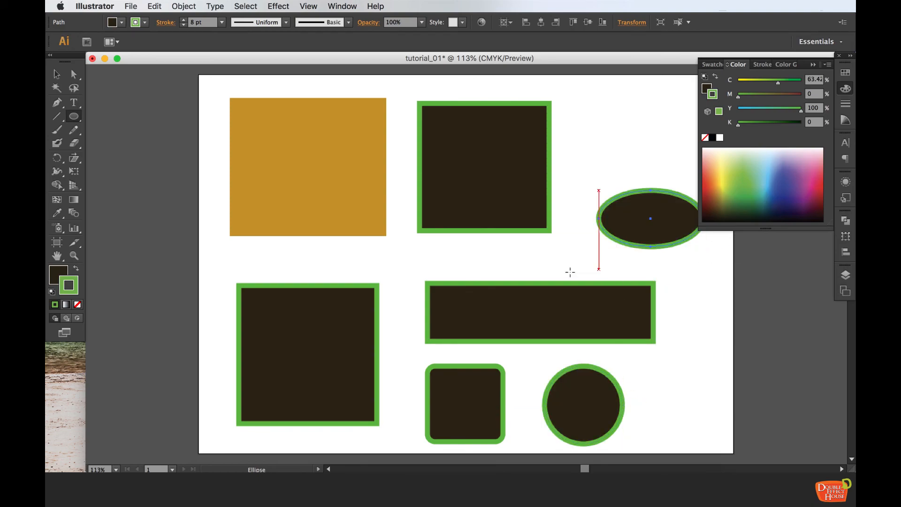
Draw a hexagon beside the dark square's upper-right corner with the Polygon Tool
drag(73, 121, 100, 156)
drag(594, 144, 516, 143)
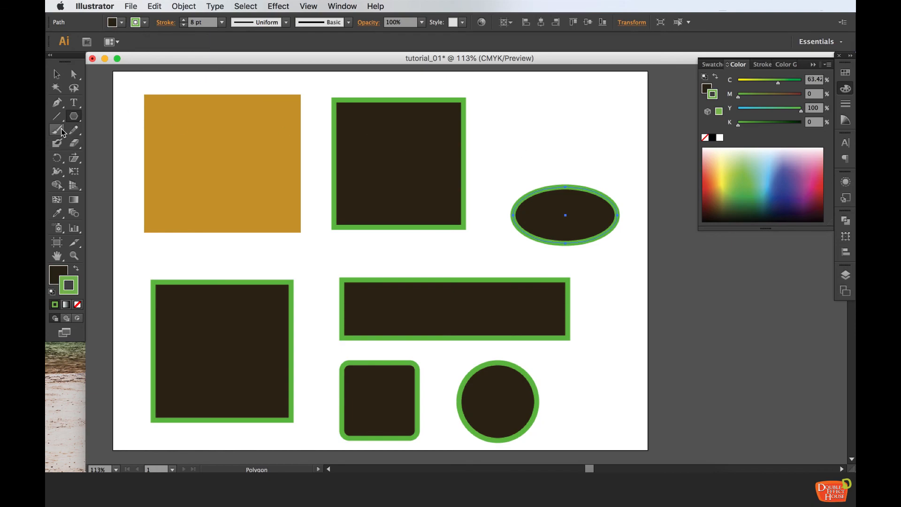
drag(497, 108, 531, 127)
key(Down)
key(Up)
key(Up)
key(Up)
key(Up)
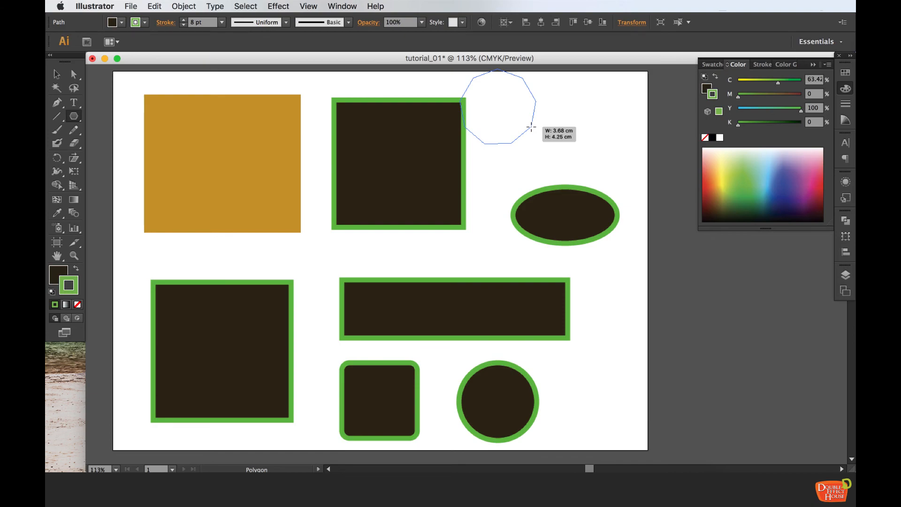
key(Down)
key(Down)
drag(531, 126, 531, 126)
key(Up)
key(Up)
key(Up)
key(Up)
key(Up)
key(Up)
key(Up)
key(Up)
key(Up)
key(Down)
key(Down)
key(Down)
key(Down)
key(Down)
key(Down)
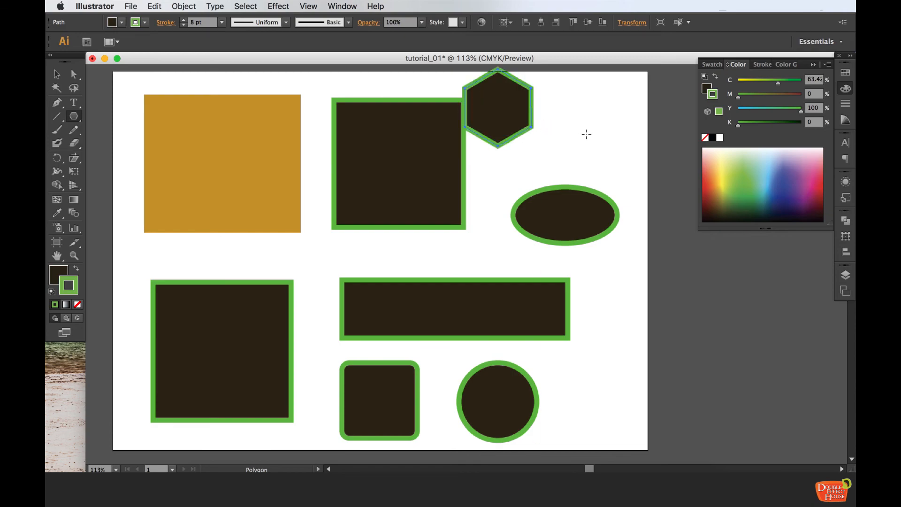
Draw a star with many points near the ellipse using the Star Tool
key(p)
click(74, 116)
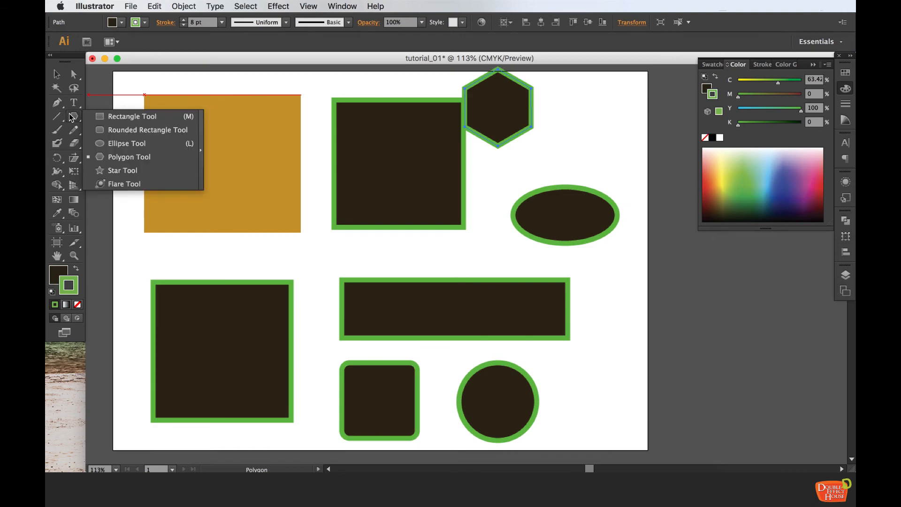
click(119, 170)
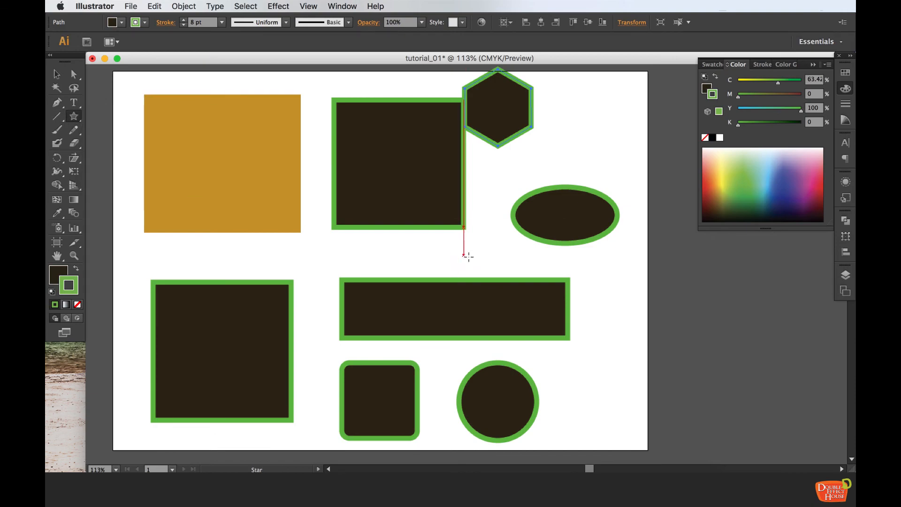
mouse_move(528, 178)
mouse_down()
mouse_move(570, 187)
mouse_move(580, 197)
mouse_move(570, 210)
mouse_move(576, 215)
mouse_up()
key(Up)
key(Up)
key(Up)
key(Up)
key(Up)
key(Up)
key(Up)
key(Up)
key(Up)
key(Up)
key(Up)
key(Up)
key(Up)
key(Up)
key(Up)
key(Up)
key(Up)
key(Up)
key(Up)
Reposition the star, the ellipse and the wide rectangle to spread the shapes across the artboard
click(57, 73)
drag(540, 149, 598, 317)
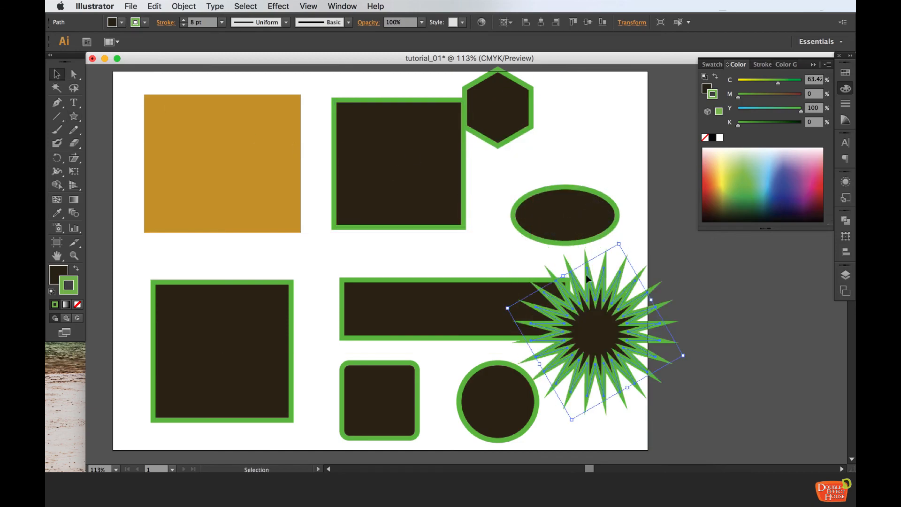
drag(601, 208, 613, 167)
drag(472, 297, 443, 269)
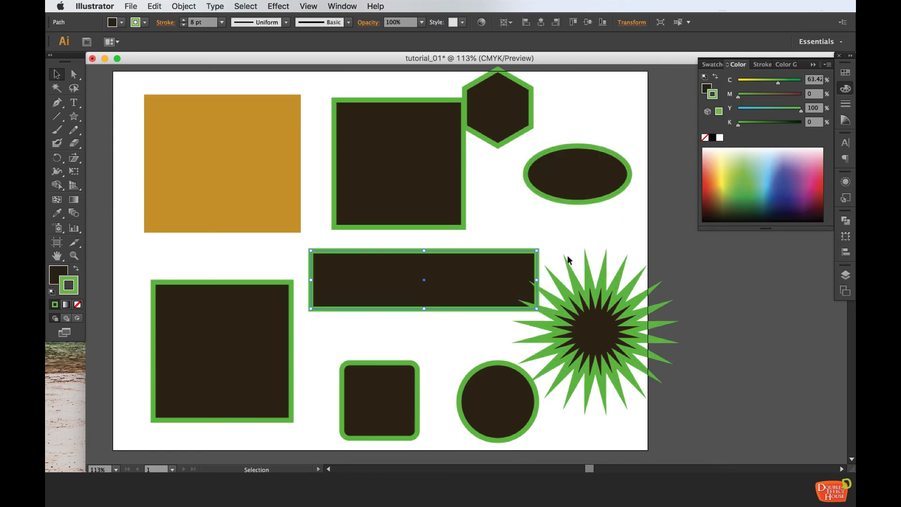
drag(602, 335, 626, 336)
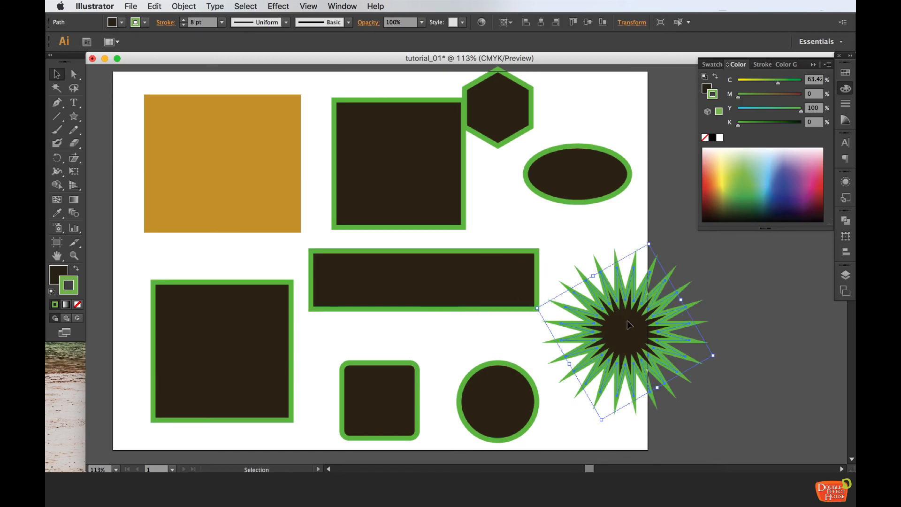
click(589, 239)
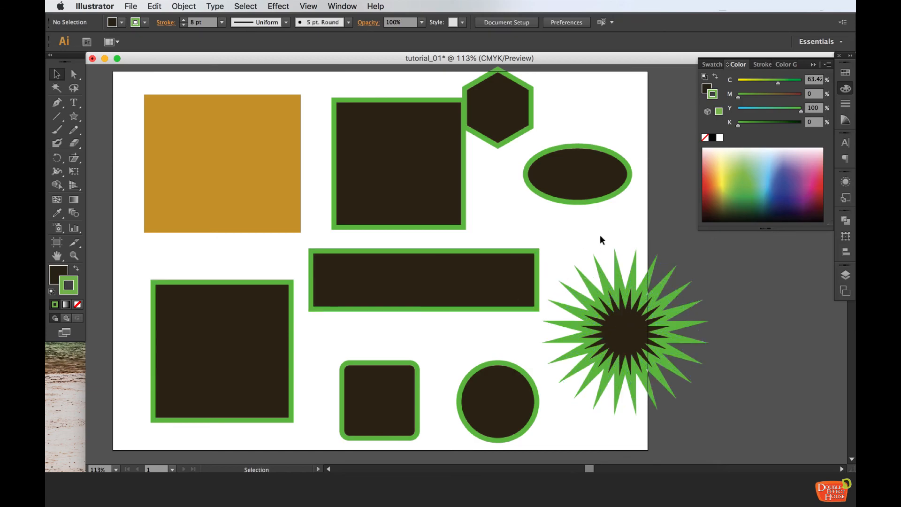